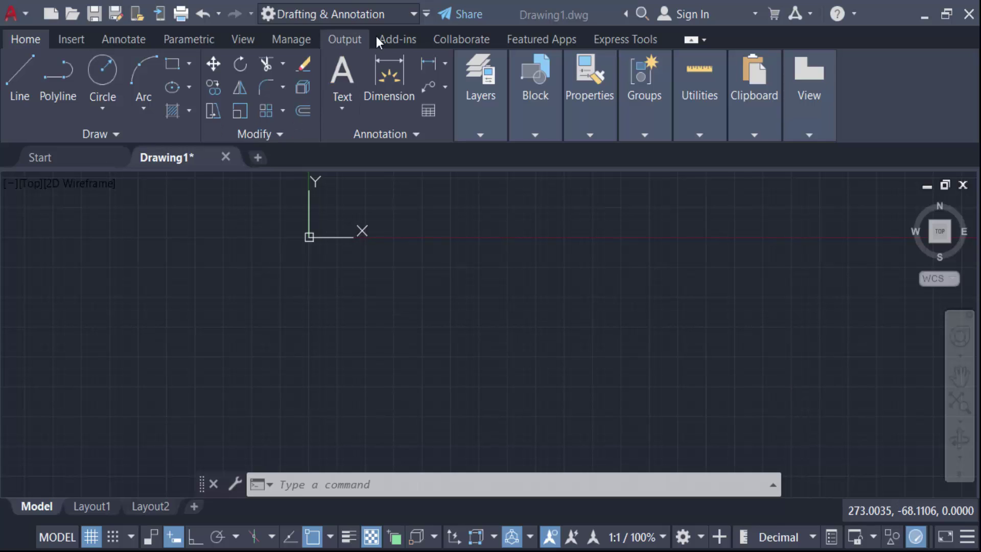
Step: Switch to the 3D Modeling workspace and set the view to SW Isometric
left_click(412, 18)
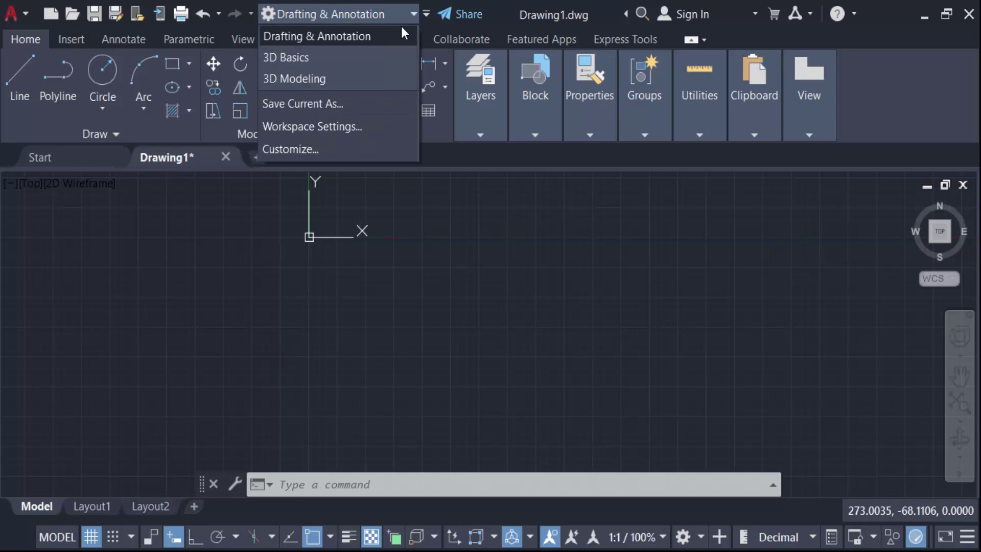
left_click(311, 80)
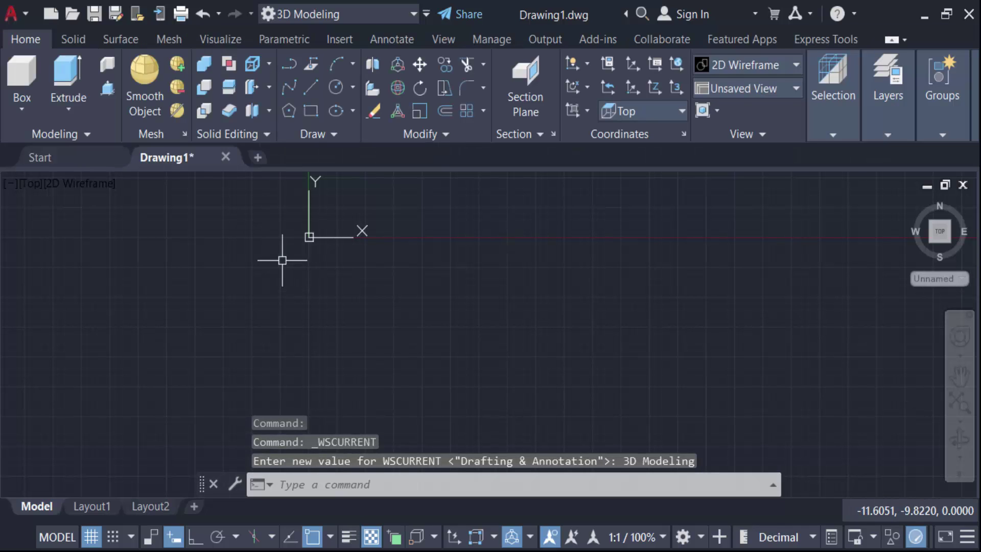
left_click(32, 185)
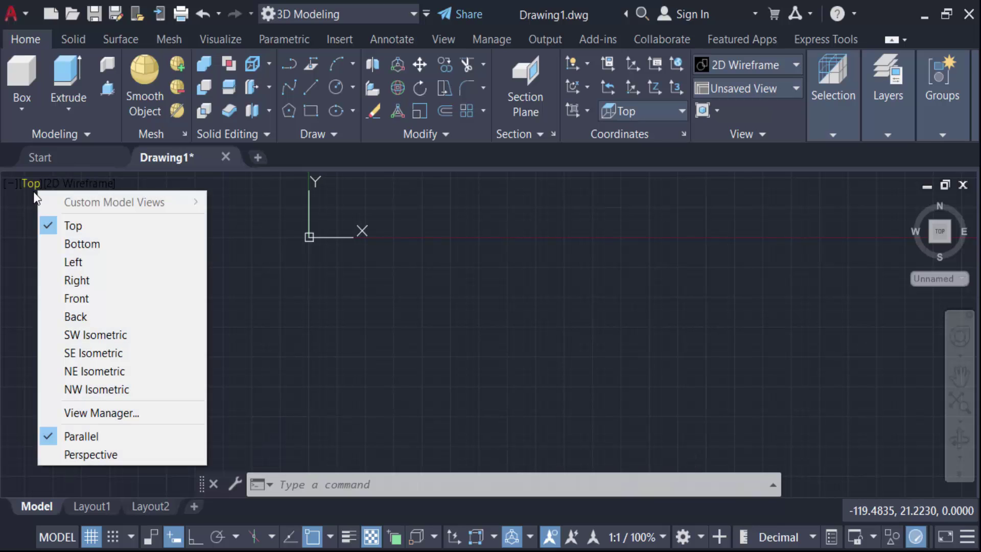
left_click(80, 335)
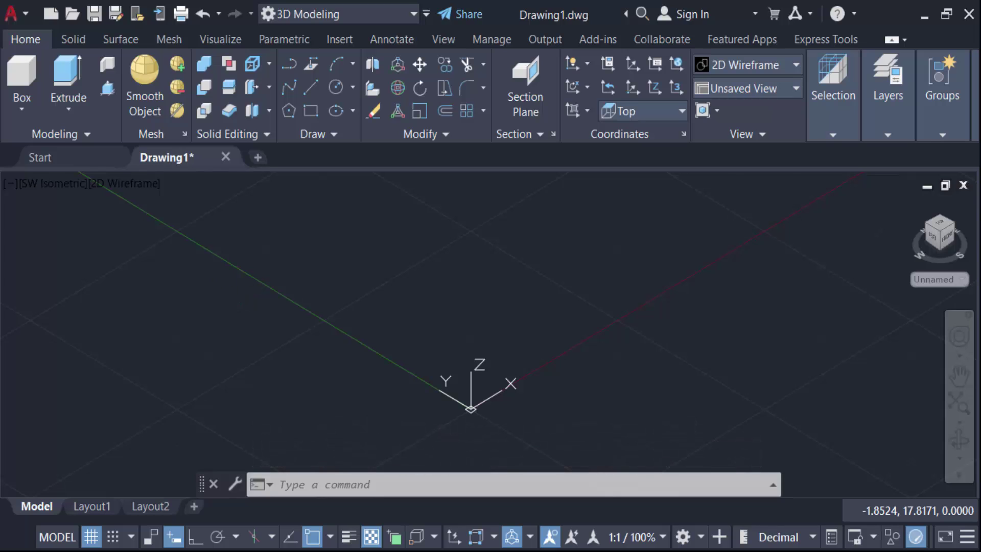
Step: Draw a box solid by picking two base corners and a height
key("Escape")
type("bo")
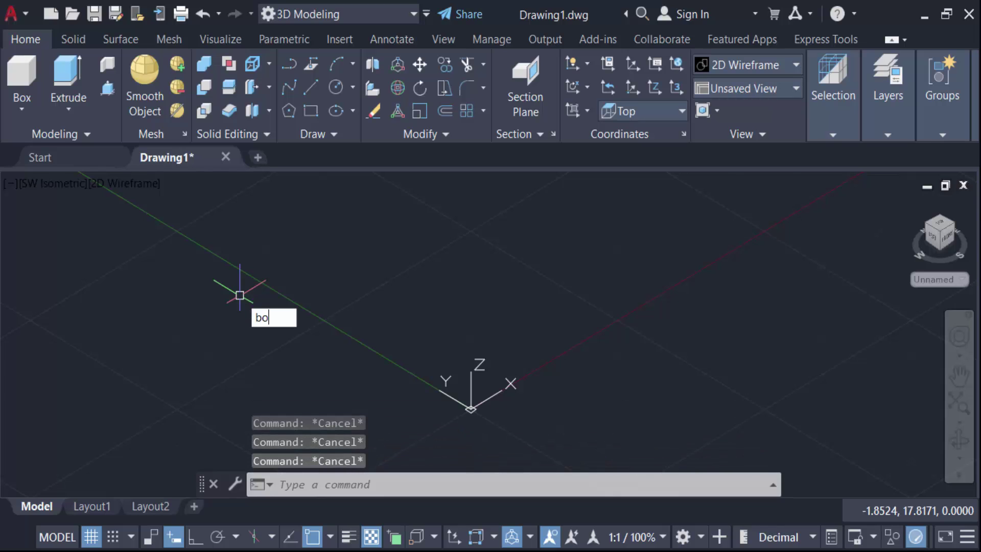
type("x")
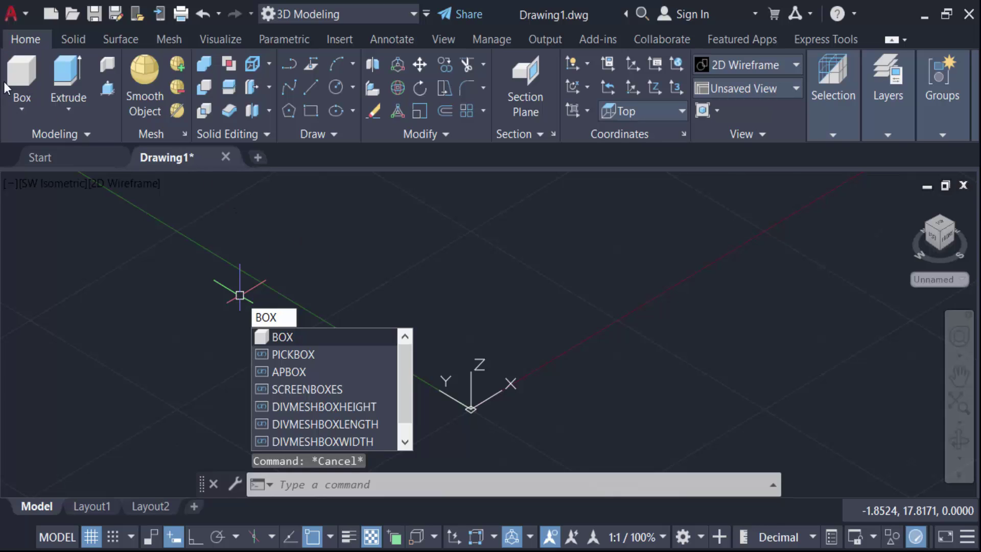
key("Escape")
key("Escape")
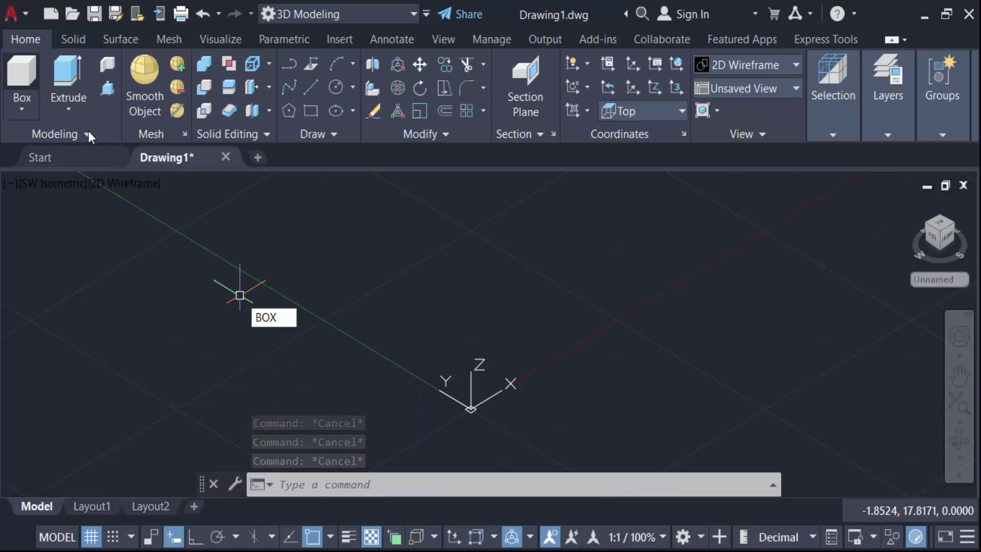
left_click(19, 79)
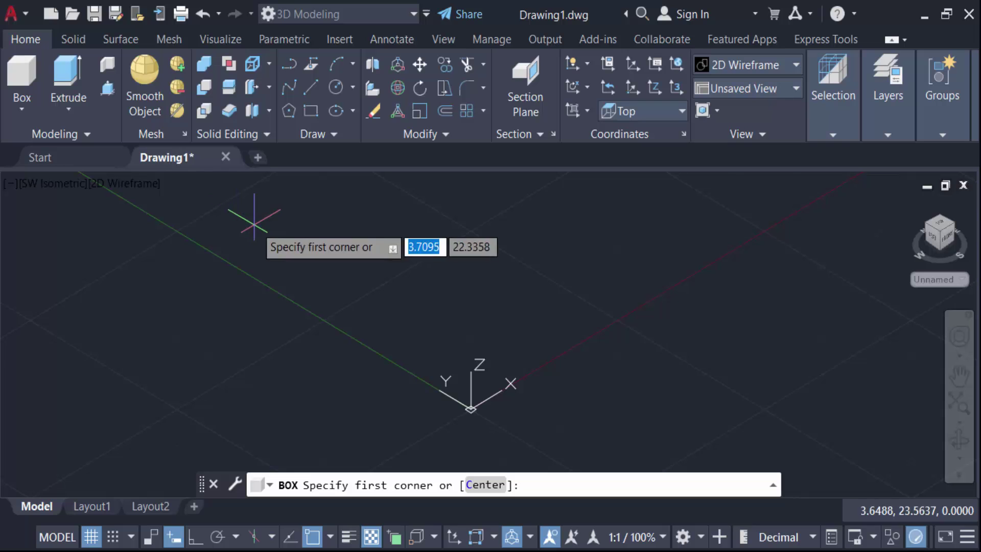
left_click(262, 220)
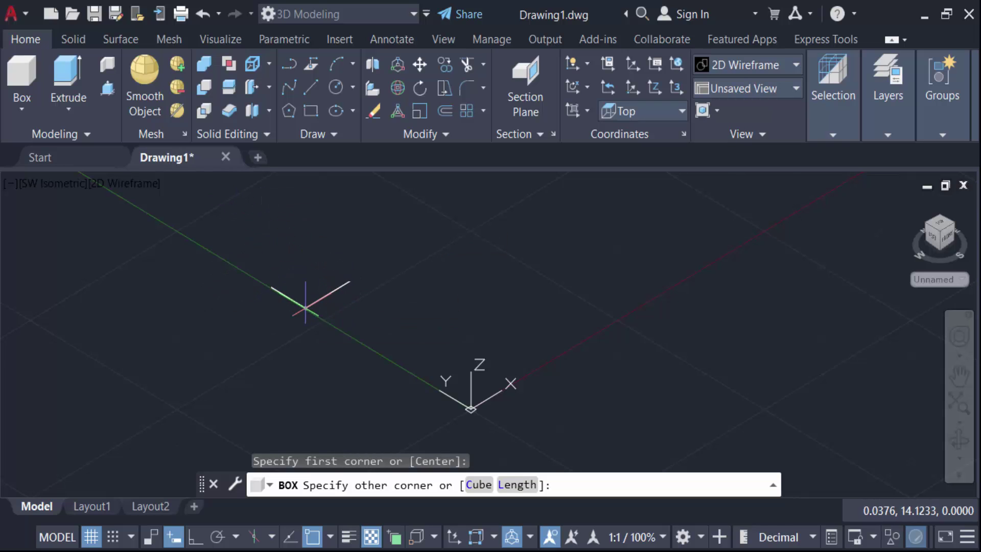
left_click(309, 292)
scroll(324, 295, "down", 3)
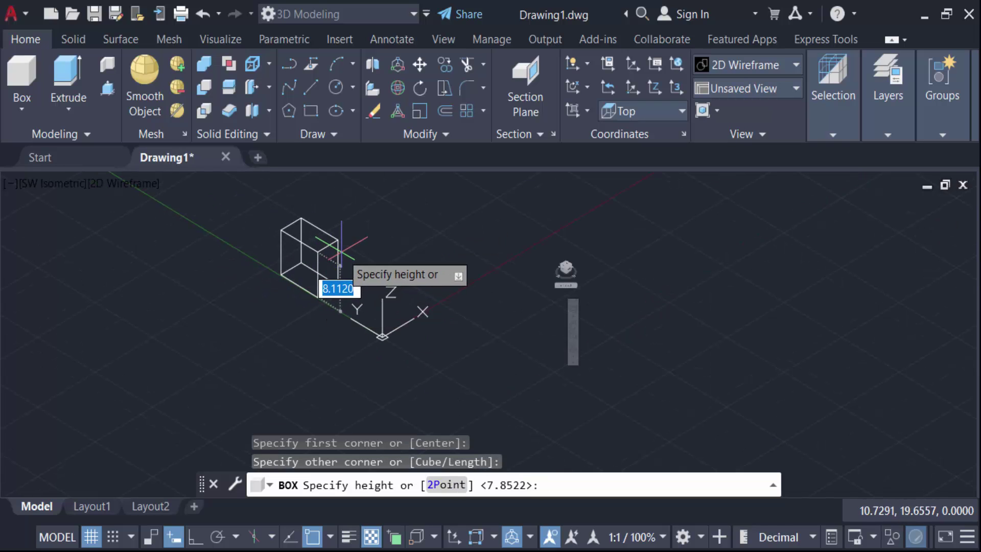
left_click(320, 276)
scroll(322, 276, "up", 4)
scroll(332, 279, "down", 2)
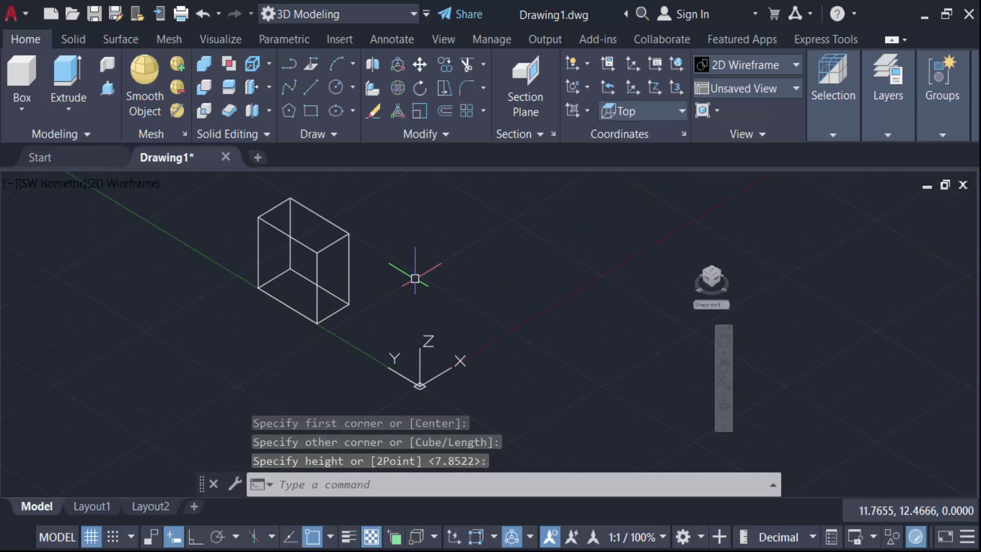
key("Escape")
key("Escape")
key("Escape")
Step: Draw a tall cylinder to the right of the box by picking centre, radius and height
type("c")
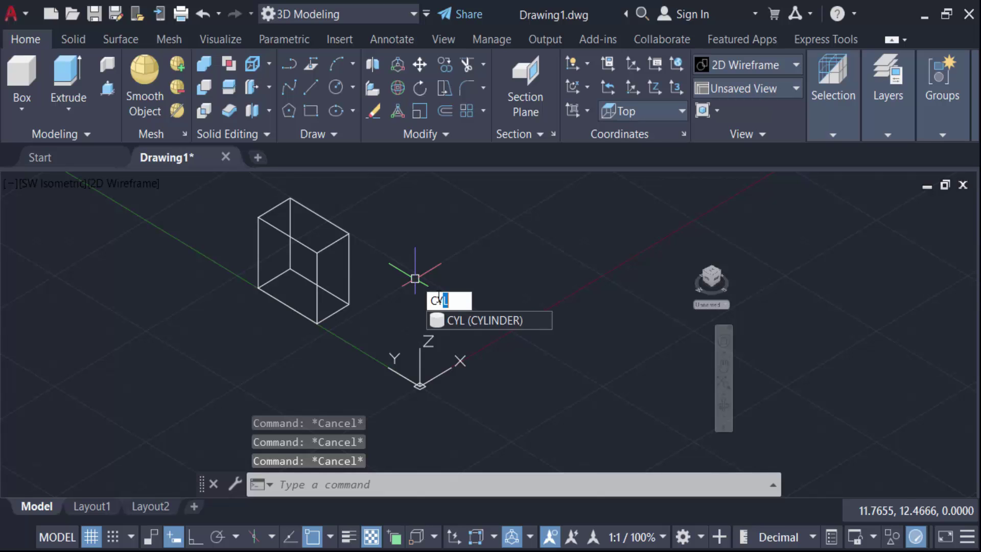
left_click(486, 322)
left_click(453, 306)
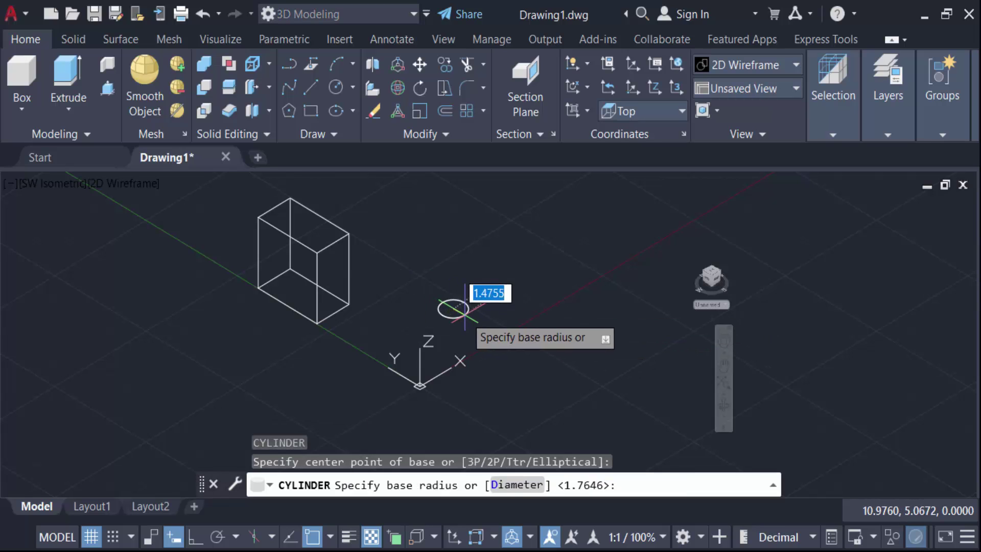
left_click(470, 318)
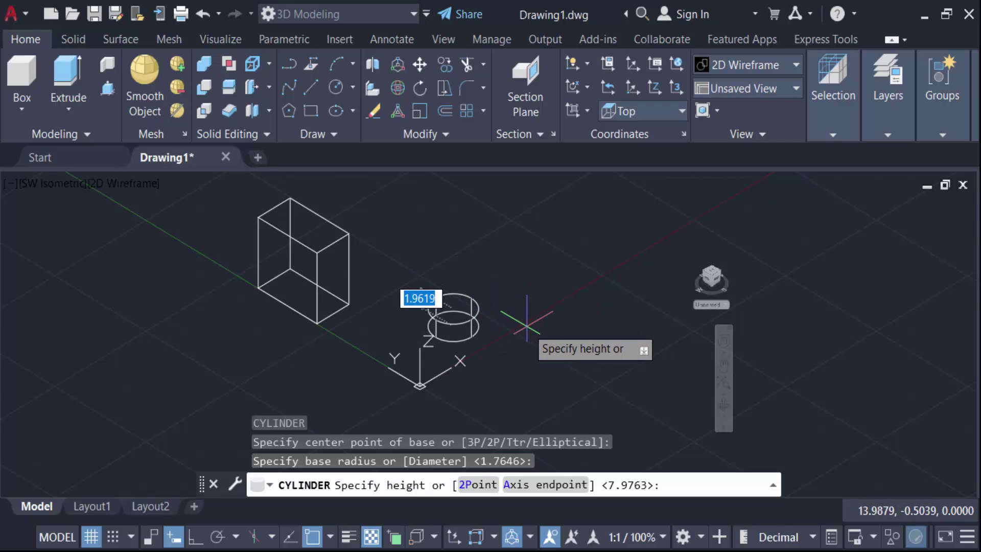
left_click(534, 230)
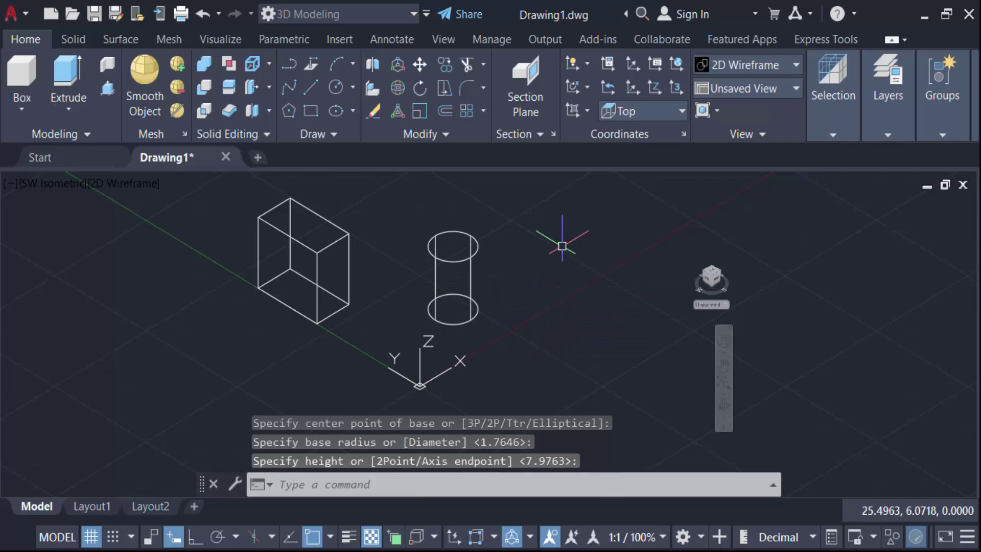
scroll(494, 297, "up", 2)
scroll(489, 302, "down", 2)
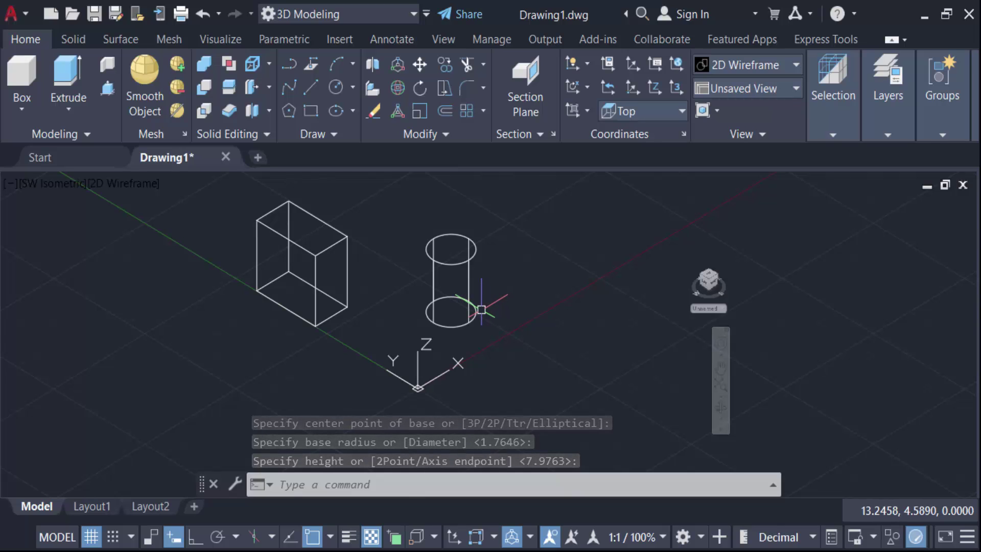
Step: Apply the Shaded visual style so the box and cylinder show as grey solids
left_click(794, 66)
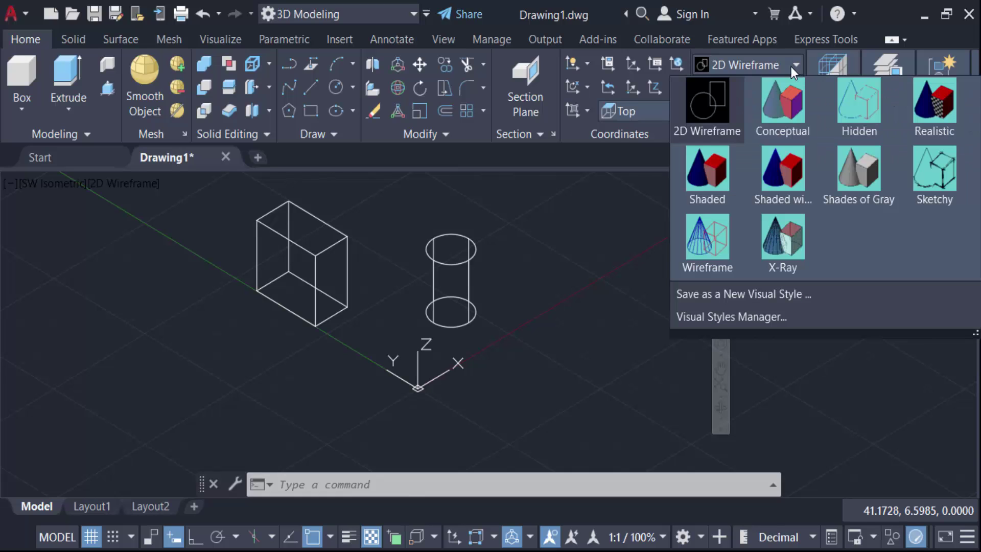
left_click(715, 167)
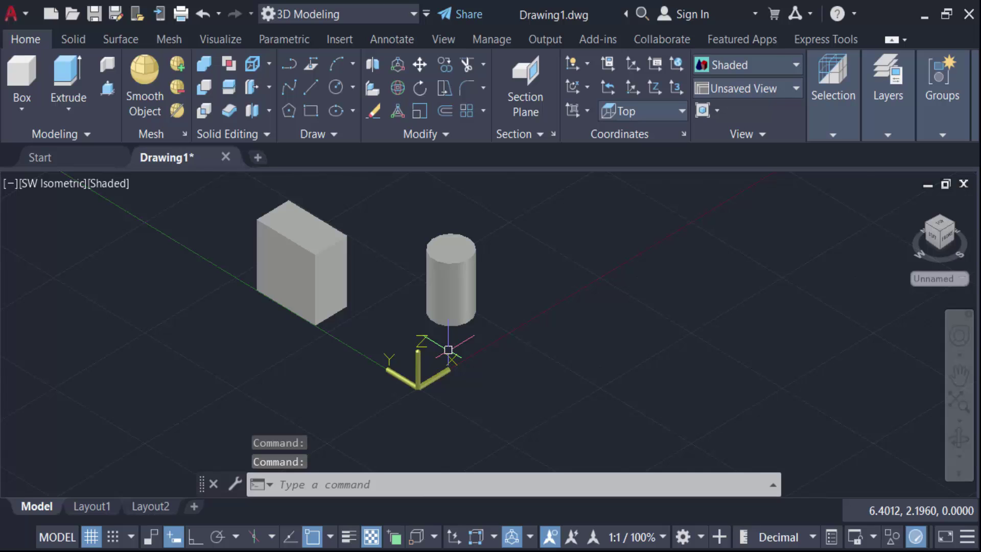
scroll(452, 343, "down", 2)
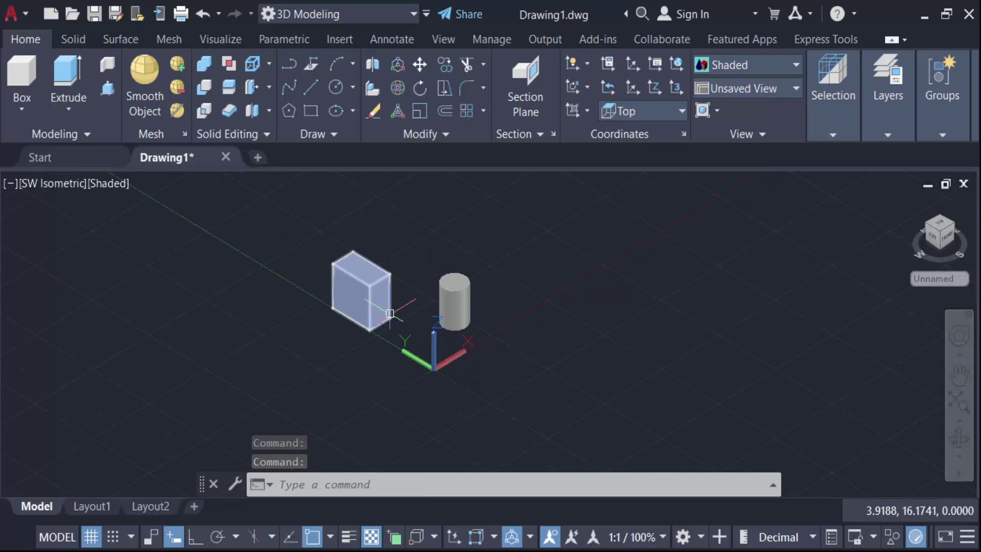
scroll(452, 307, "up", 2)
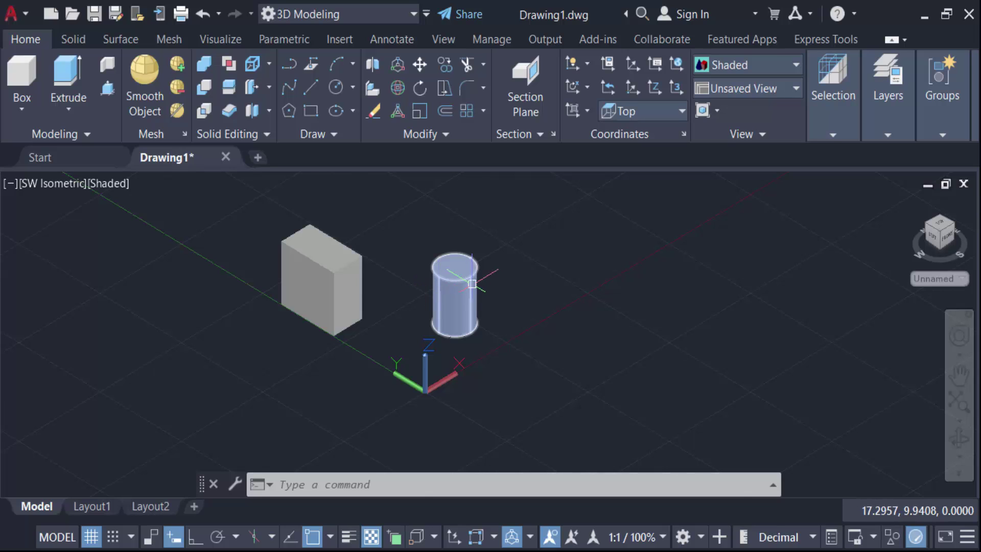
Step: Union the box and cylinder into a single solid
left_click(210, 59)
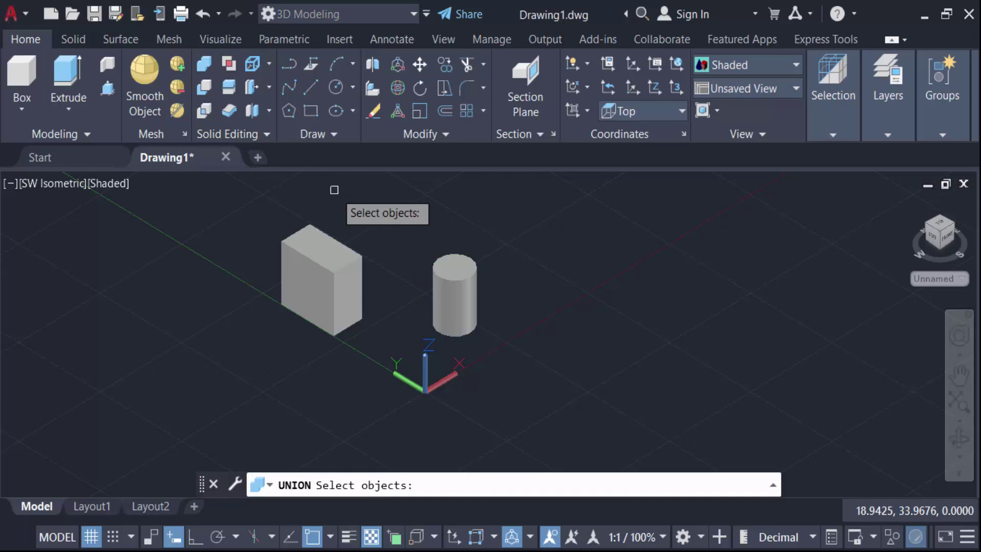
left_click(494, 327)
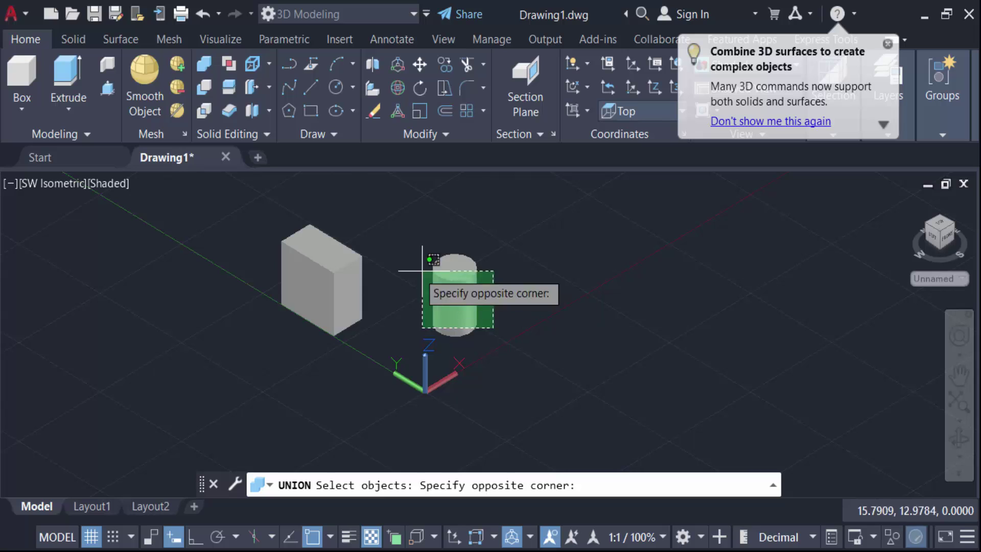
left_click(290, 247)
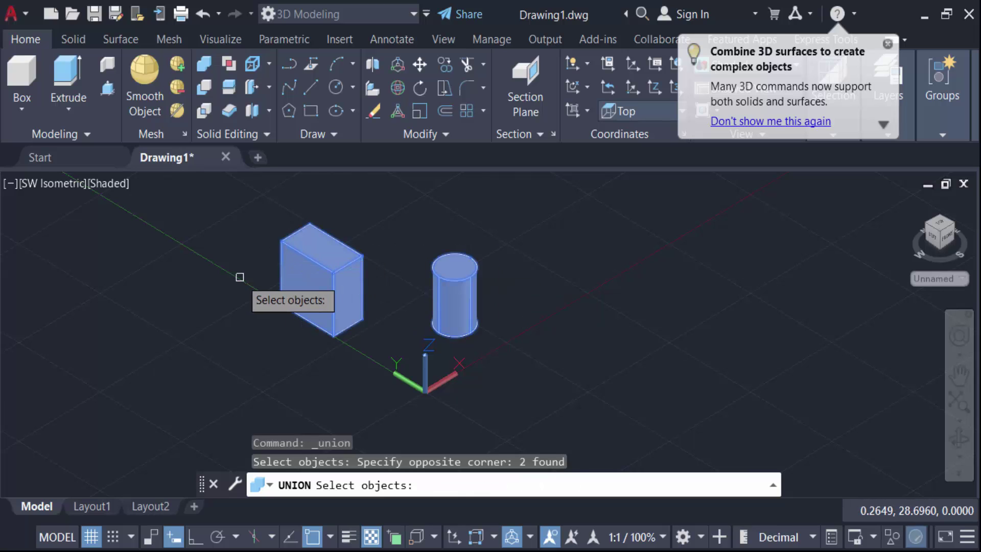
key("Return")
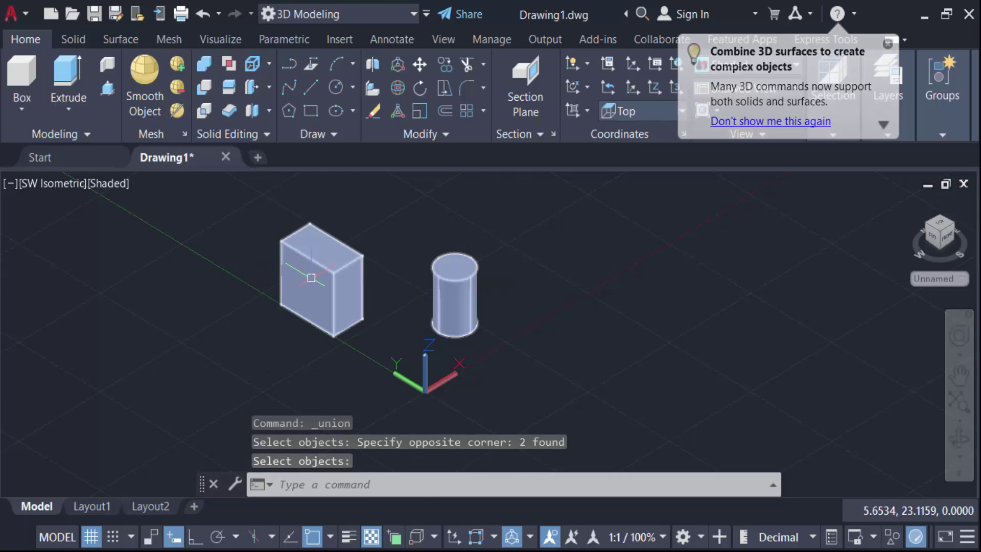
key("Return")
Step: Run Solid Editing Separate on the merged solid with the seParate solids option
left_click(313, 273)
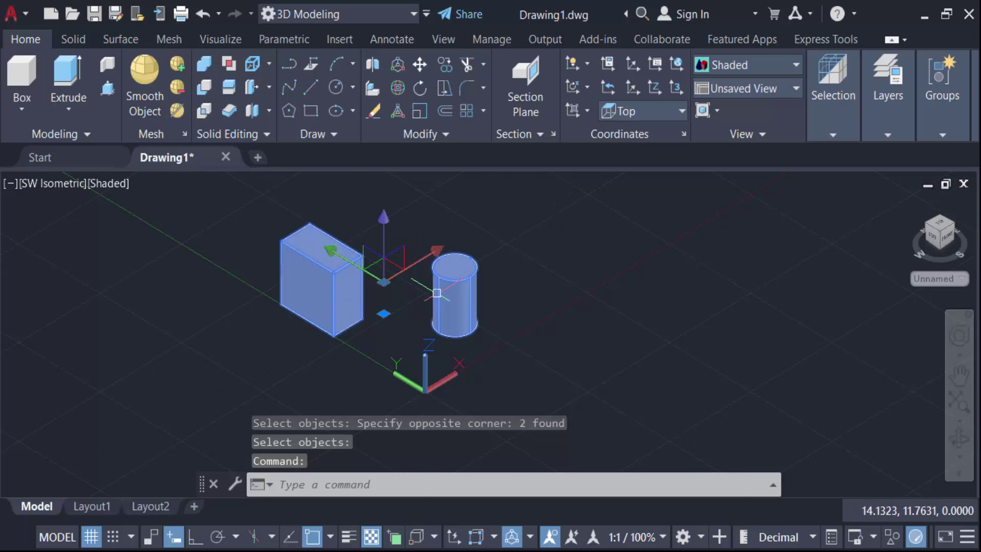
mouse_move(354, 305)
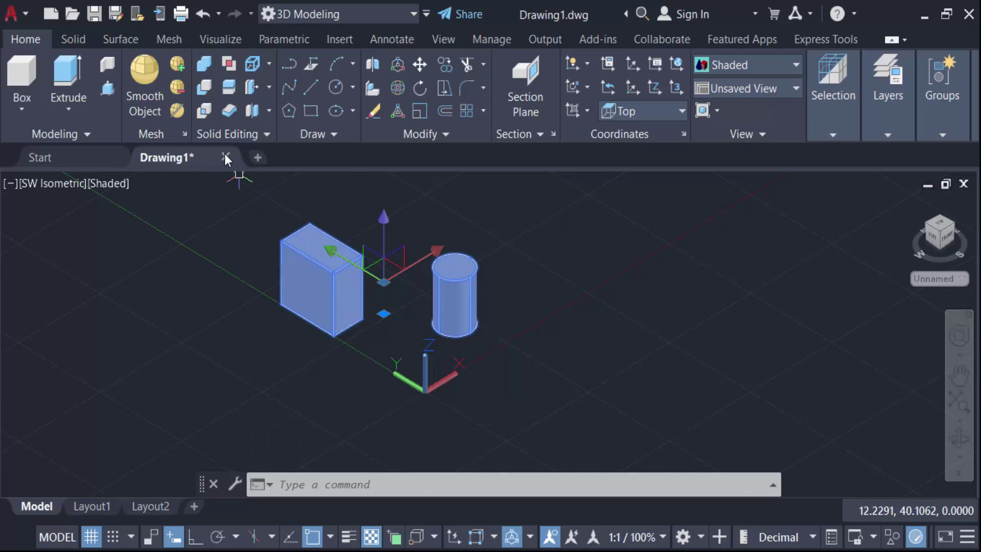
left_click(255, 112)
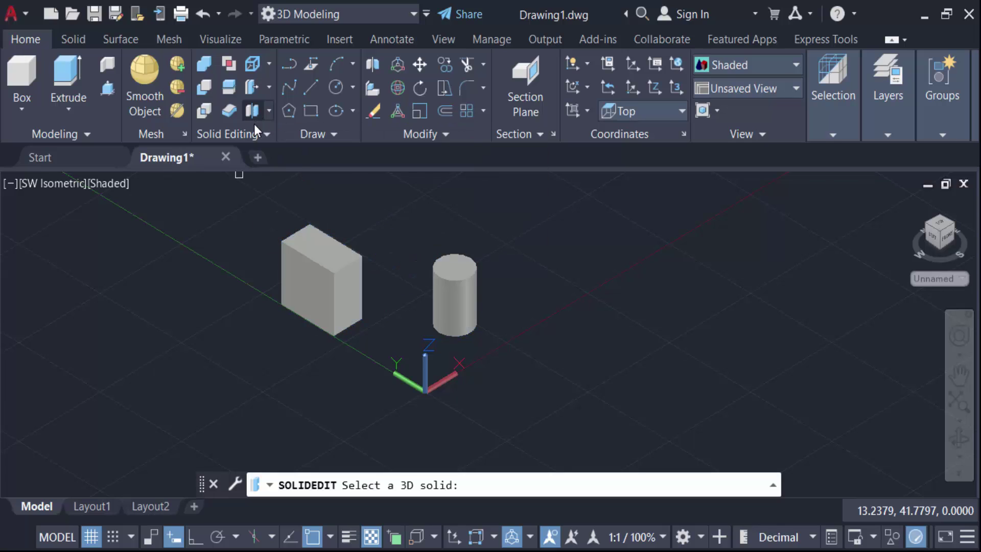
left_click(455, 284)
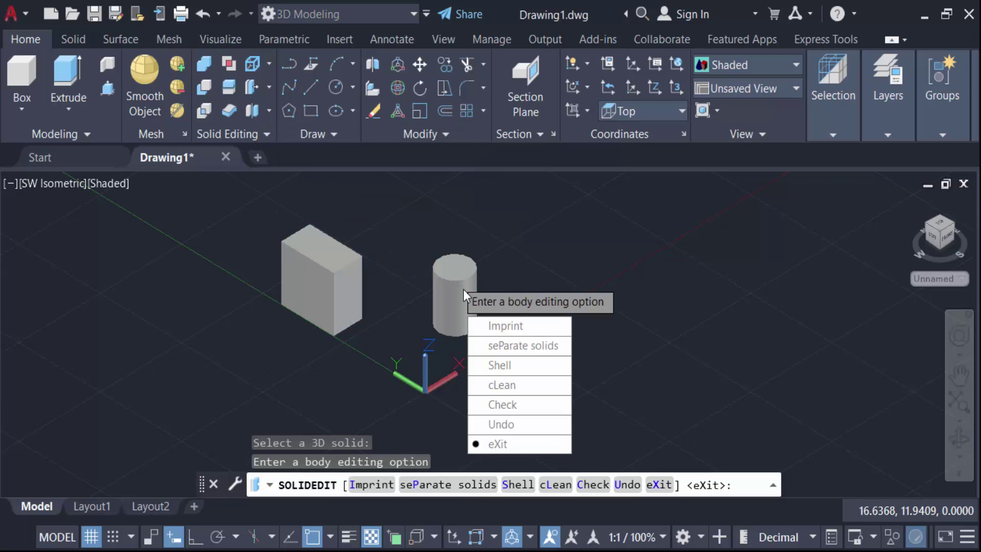
left_click(501, 350)
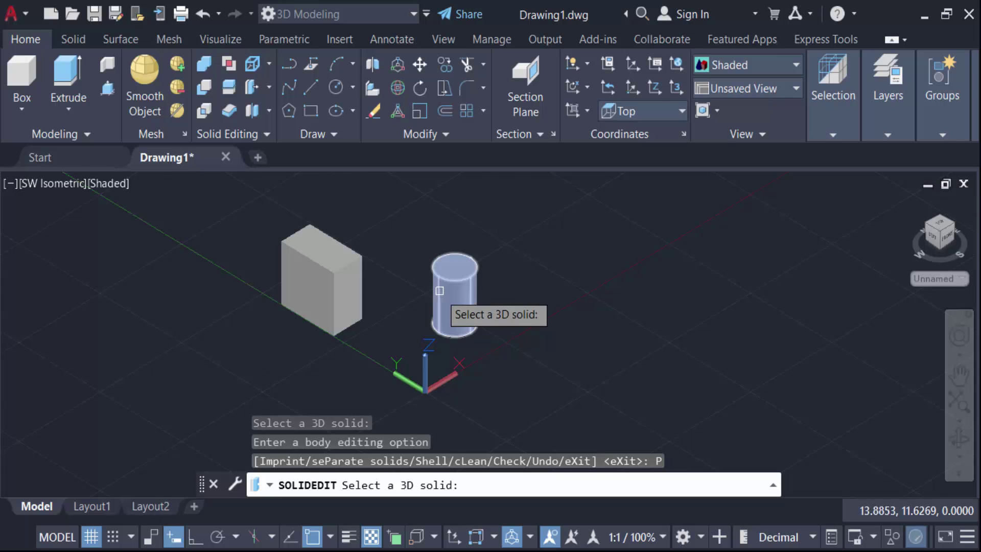
key("Escape")
key("Escape")
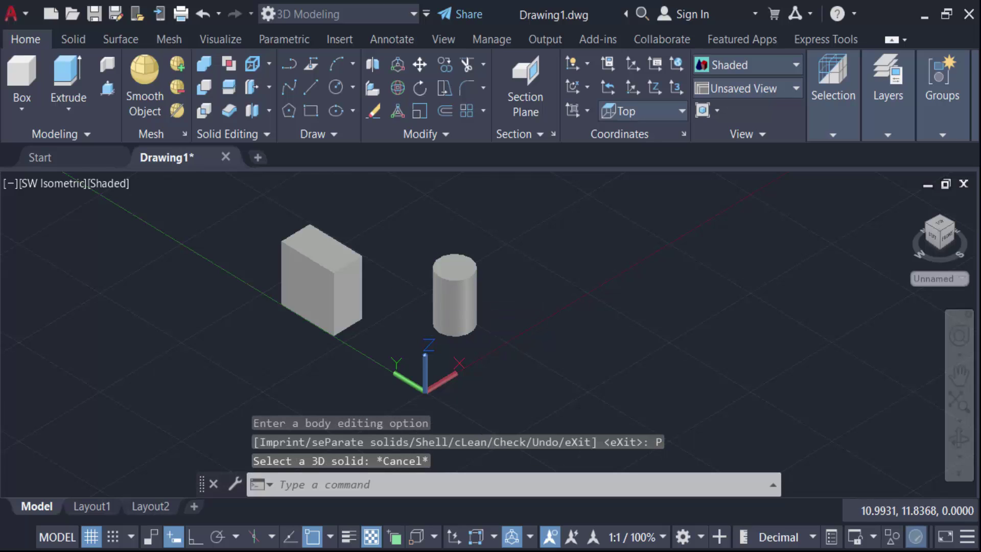
left_click(453, 291)
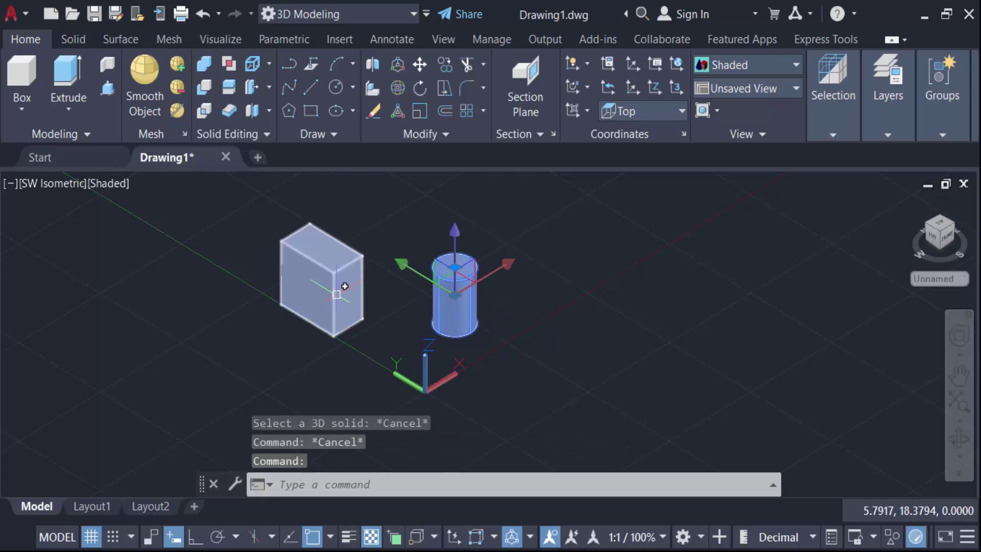
left_click(330, 325)
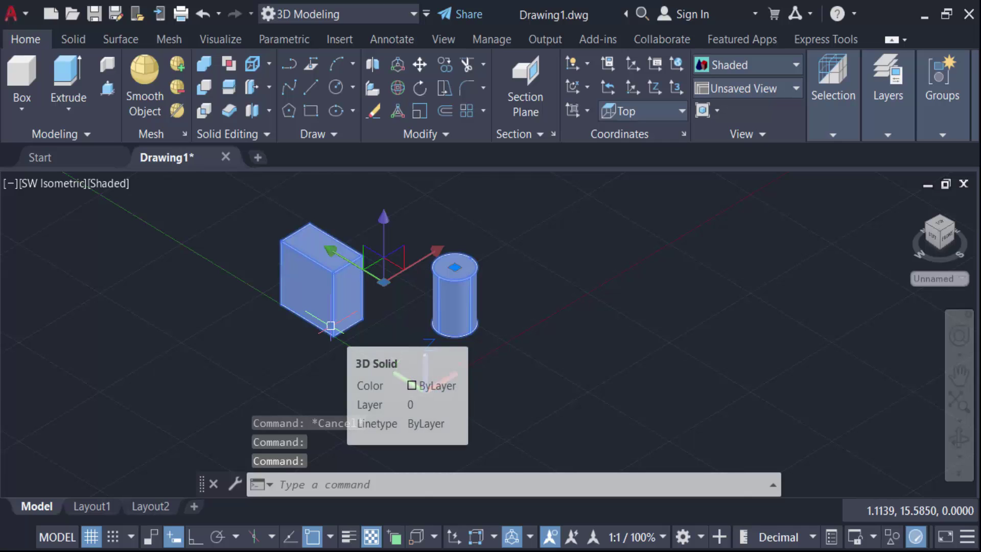
key("Escape")
left_click(334, 318)
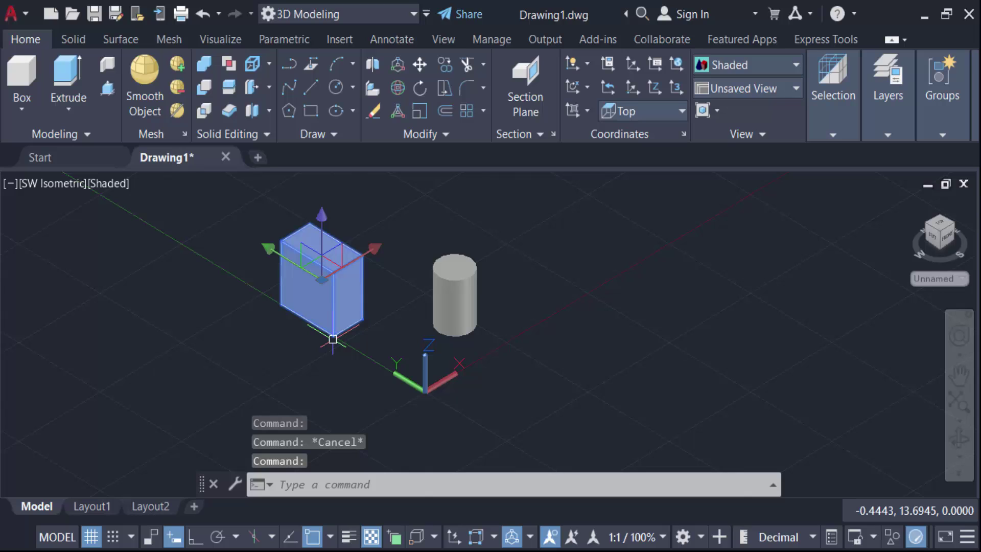
key("Escape")
type("pr")
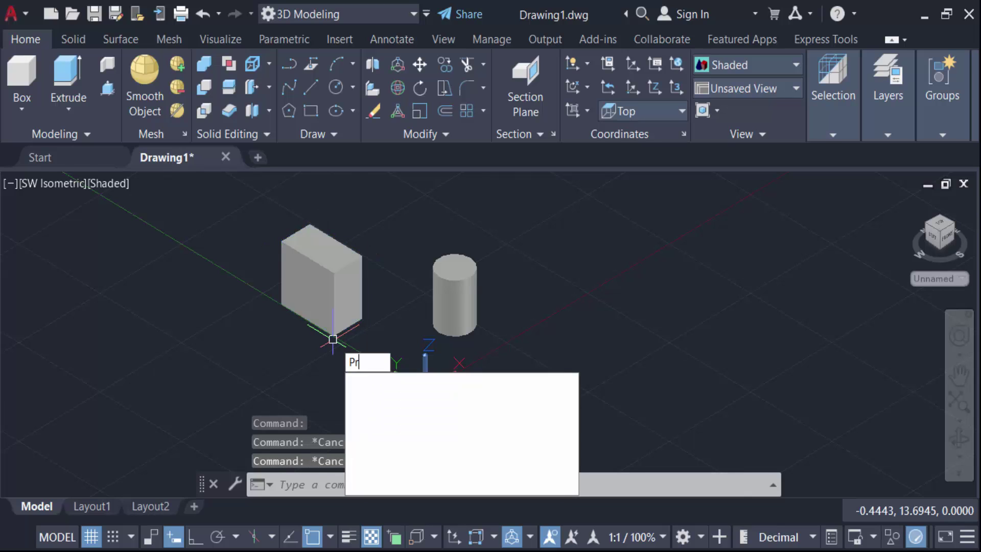
key("Return")
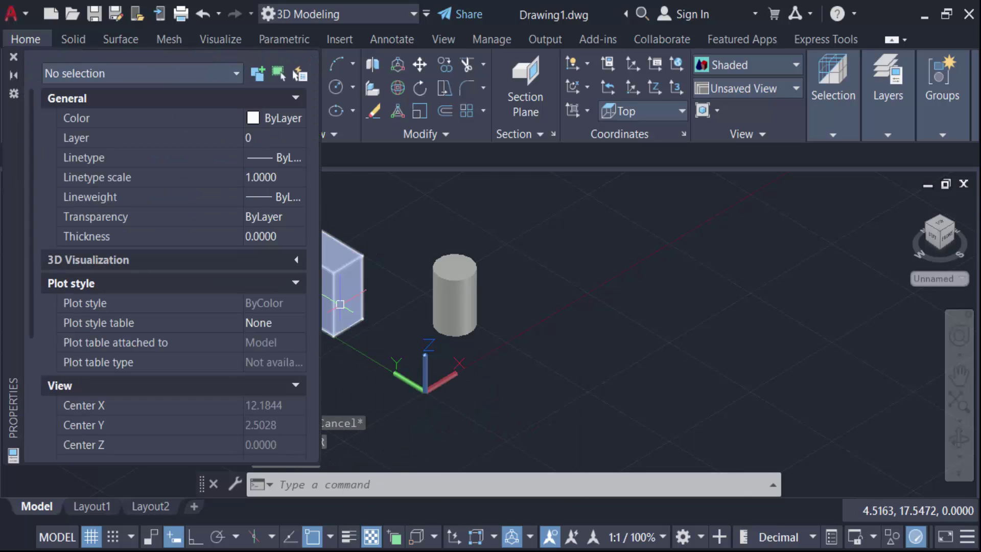
left_click(339, 305)
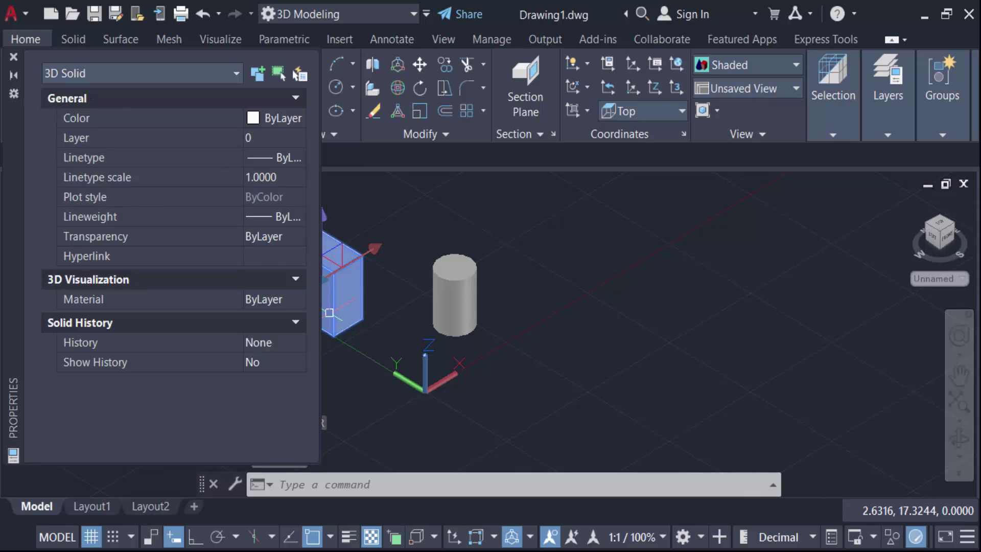
left_click(458, 301)
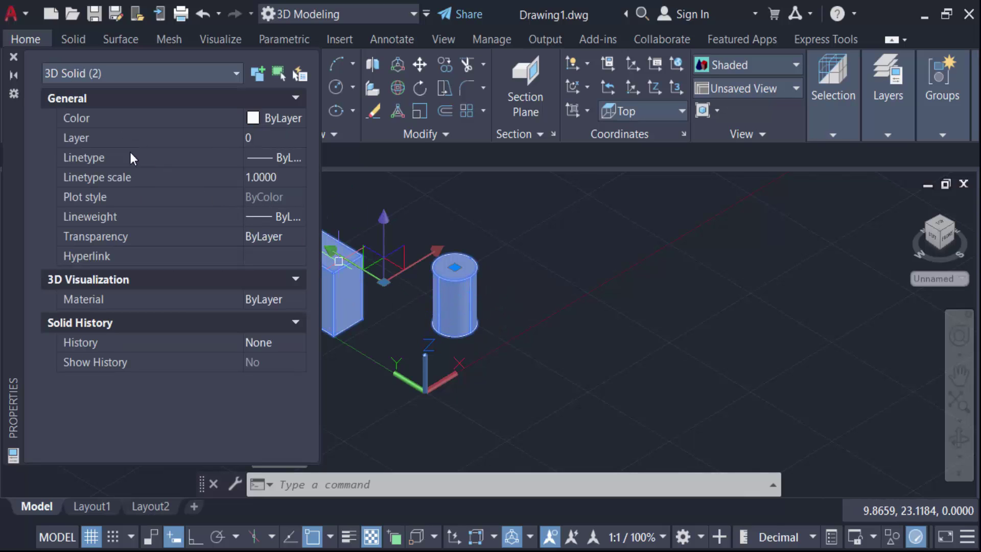
left_click(13, 58)
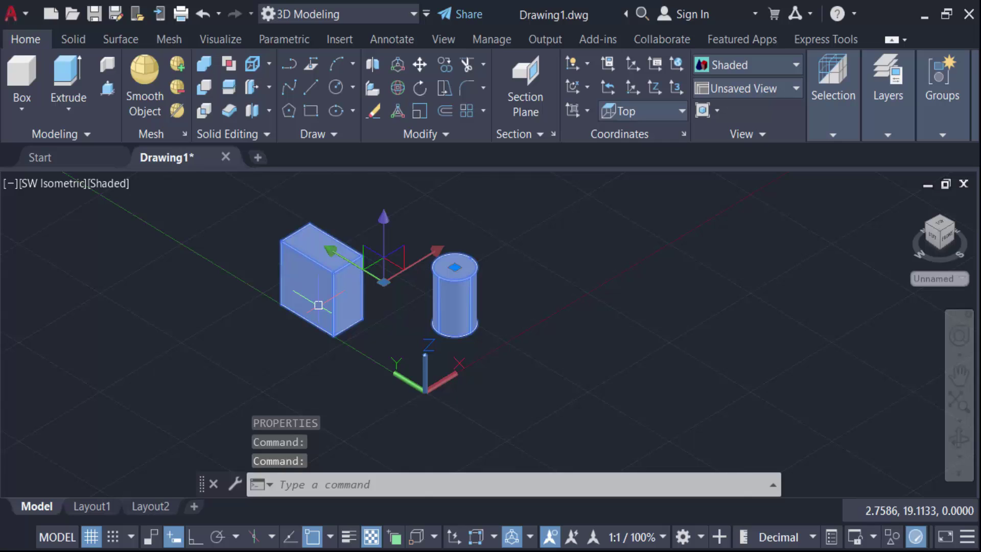
mouse_move(318, 305)
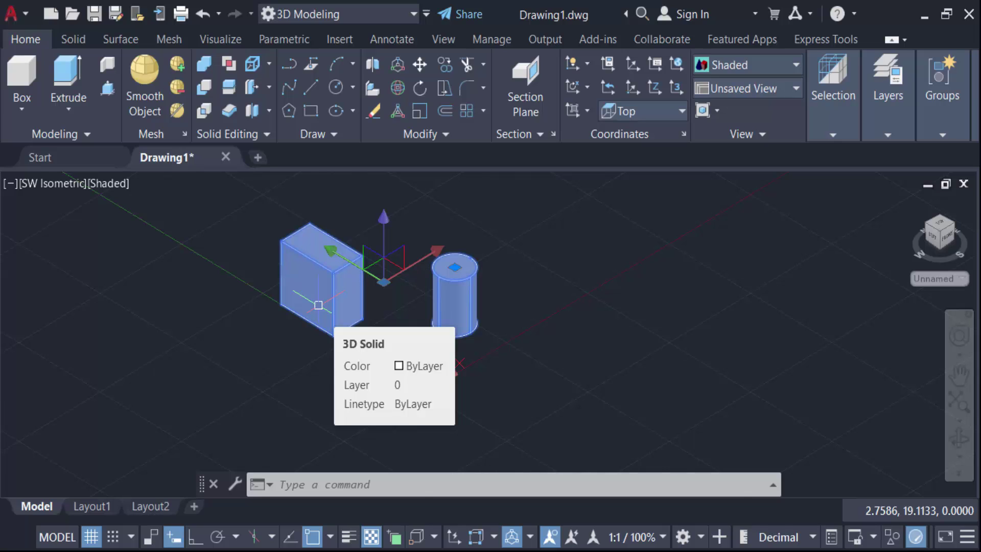
key("Escape")
key("Escape")
key("Escape")
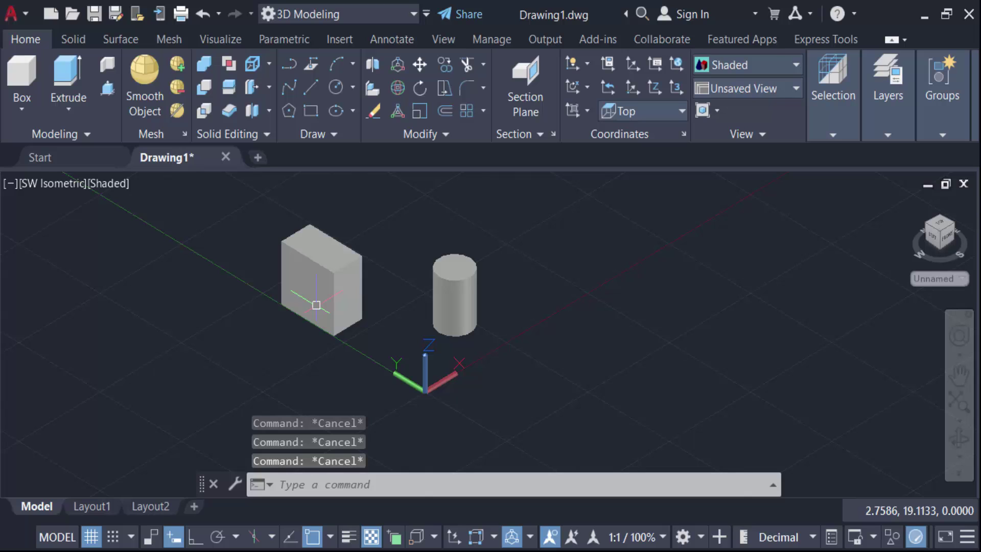
Step: Draw a larger box to the right of the original pair
left_click(22, 79)
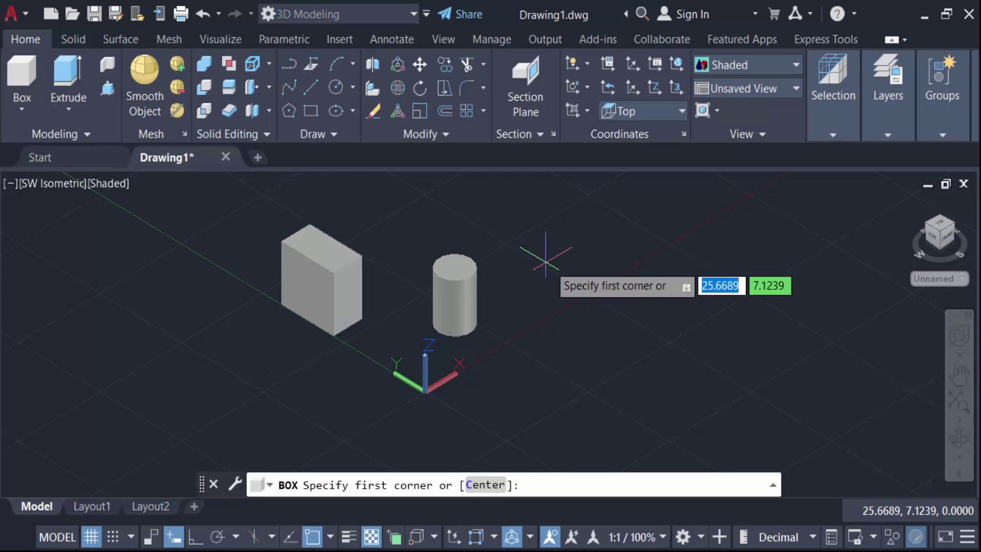
left_click(591, 267)
left_click(616, 355)
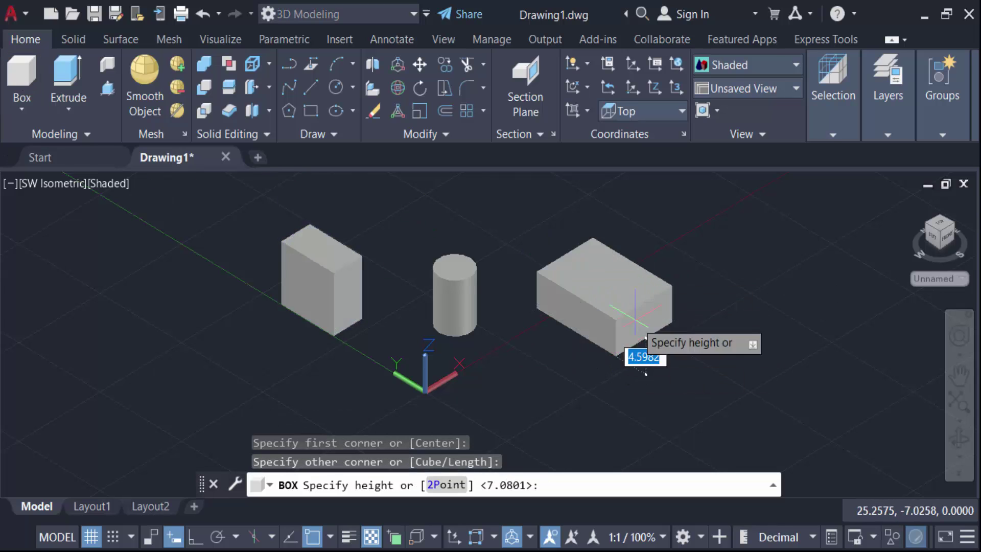
left_click(639, 372)
scroll(639, 302, "down", 2)
scroll(656, 300, "up", 3)
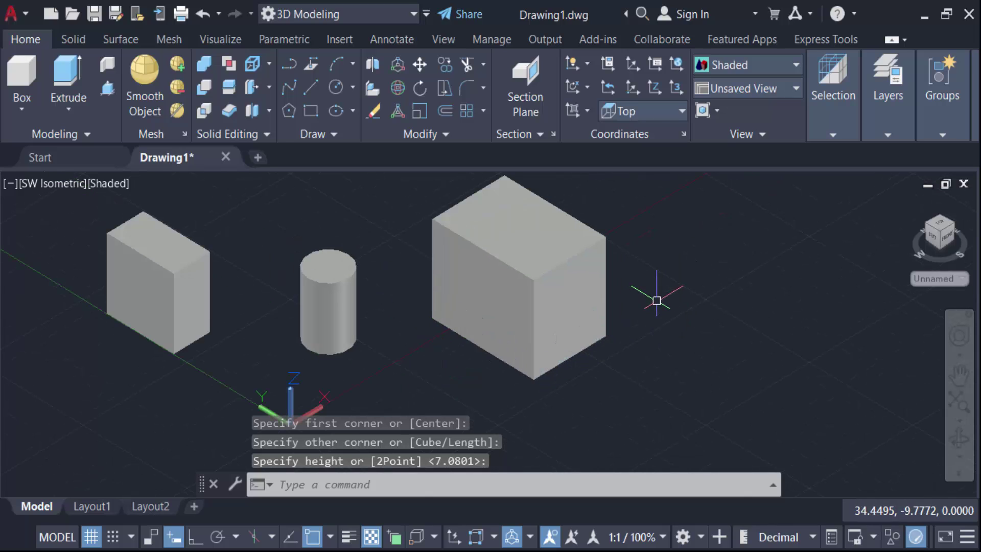
Step: Draw a cylinder centred on the new box's right corner, overlapping it
key("Escape")
key("Escape")
type("c")
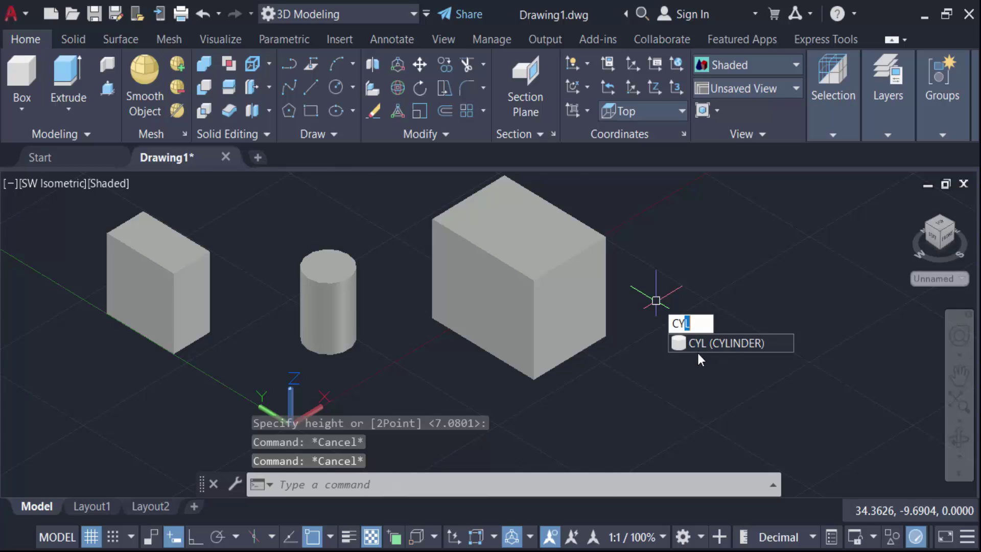
key("Return")
left_click(607, 337)
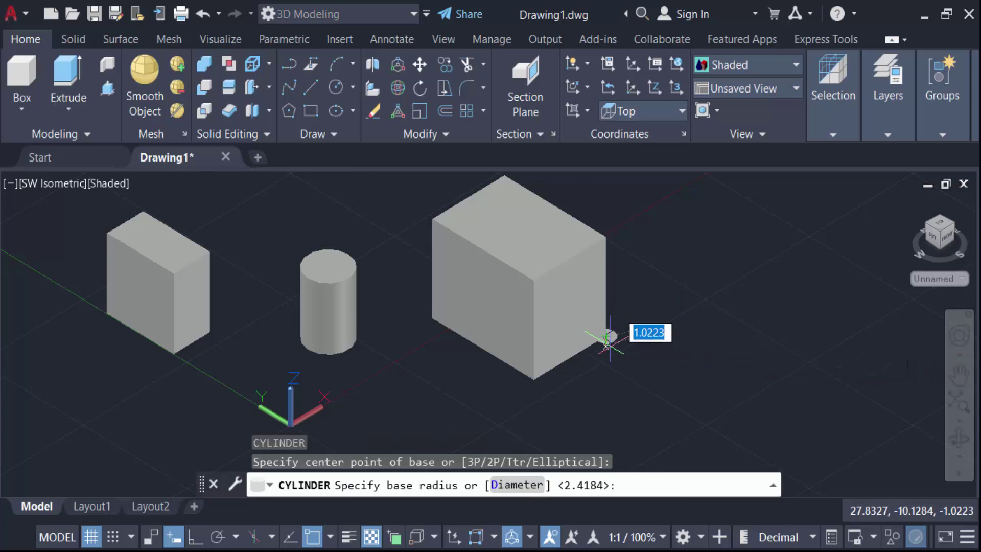
left_click(636, 352)
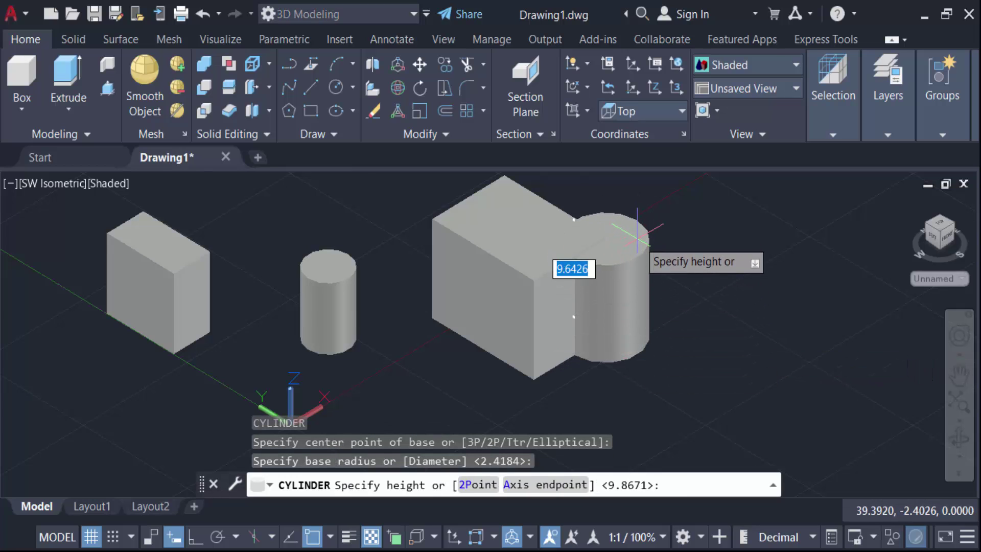
left_click(610, 243)
scroll(549, 276, "down", 2)
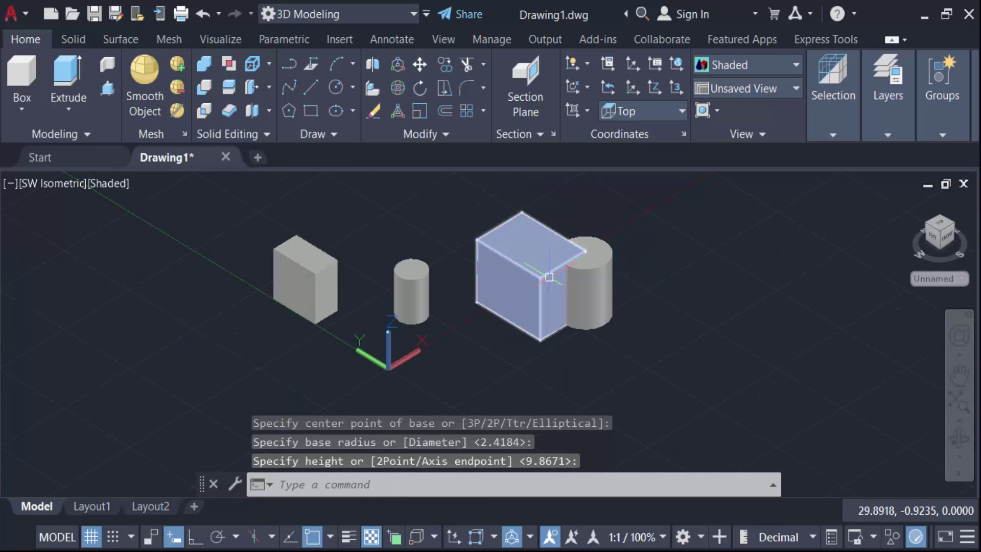
scroll(595, 265, "up", 2)
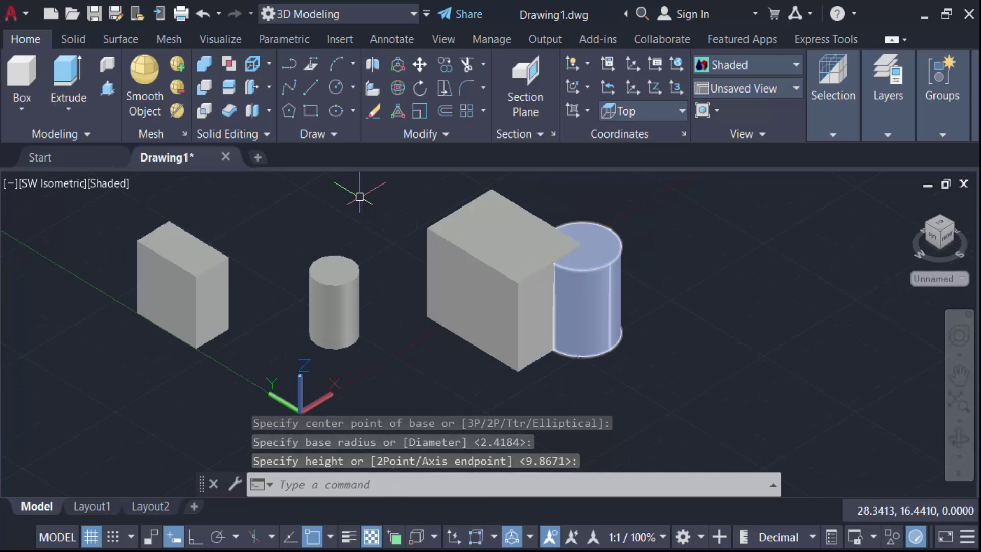
key("Escape")
key("Escape")
key("Escape")
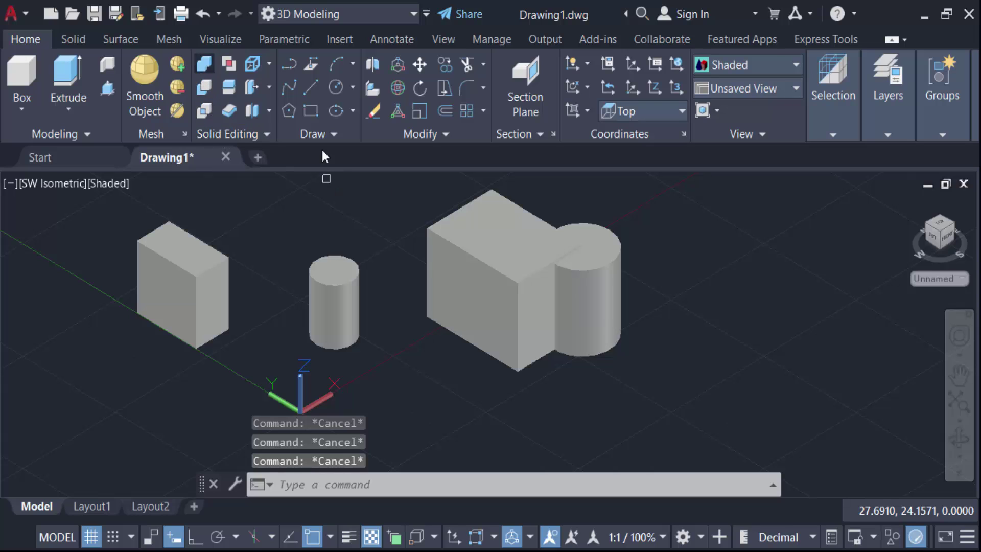
Step: Union the new box and cylinder, then verify the result is one 3D Solid
left_click(635, 295)
left_click(521, 244)
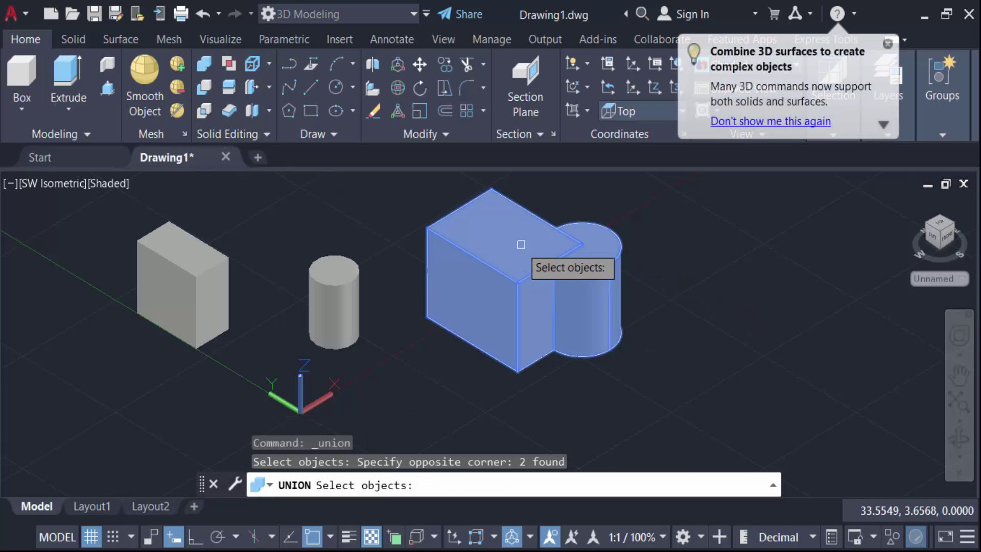
key("Return")
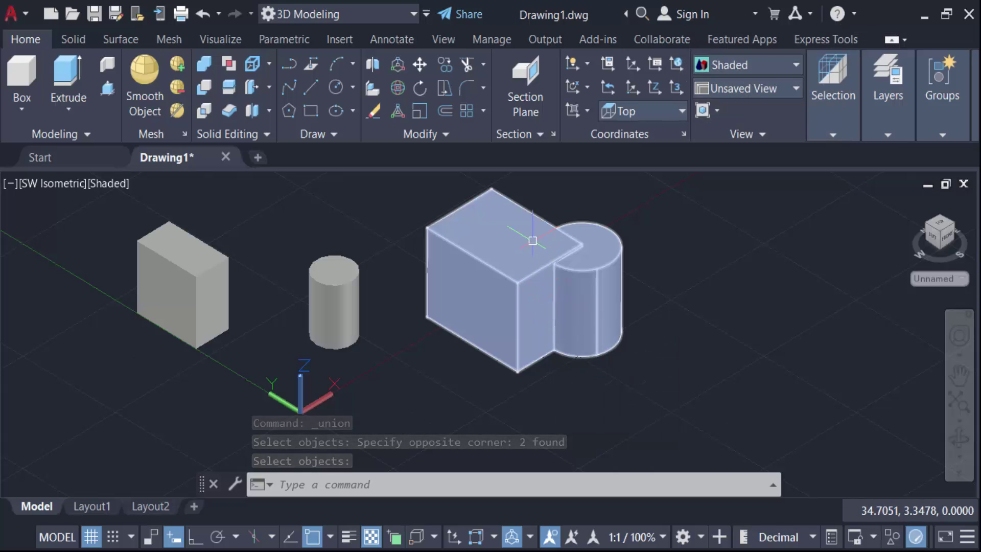
left_click(541, 258)
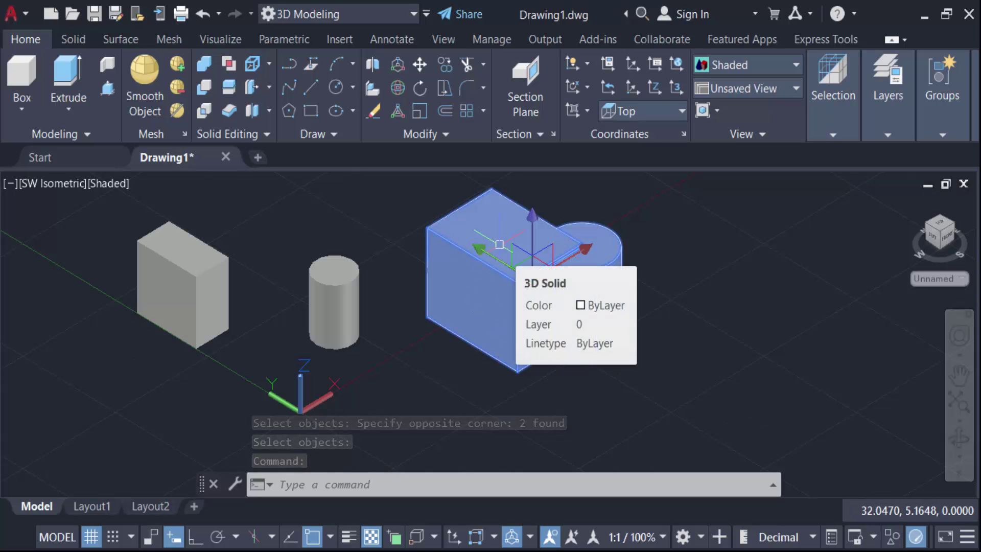
key("Escape")
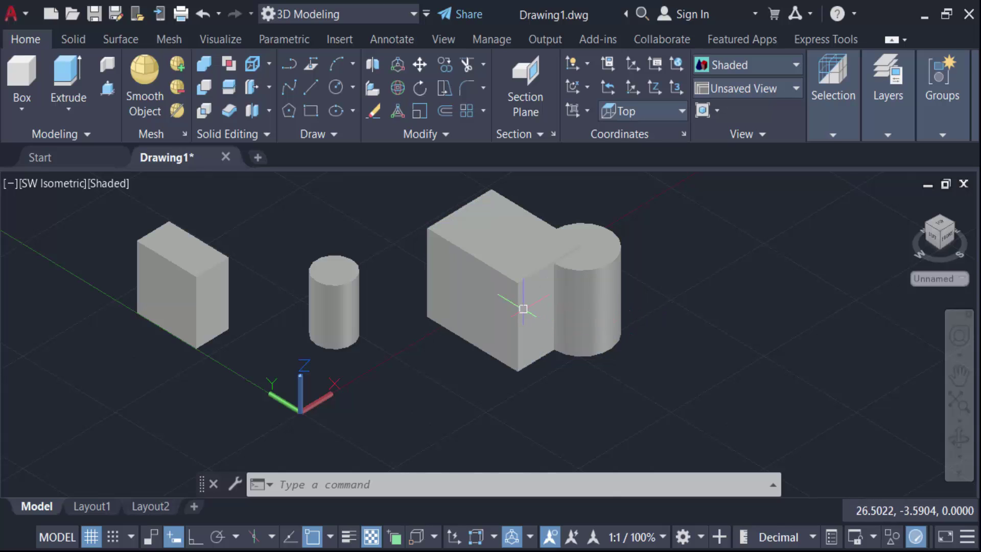
left_click(253, 112)
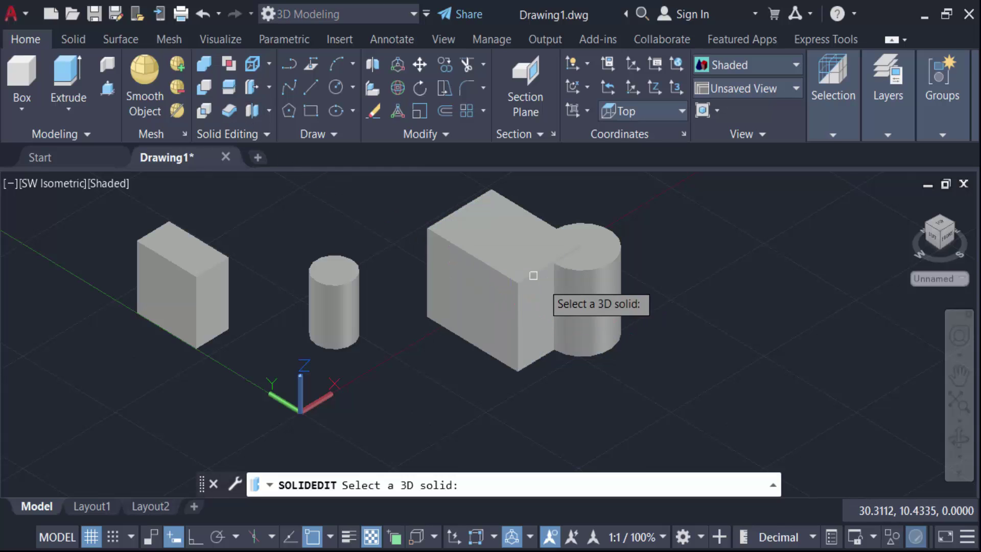
left_click(576, 294)
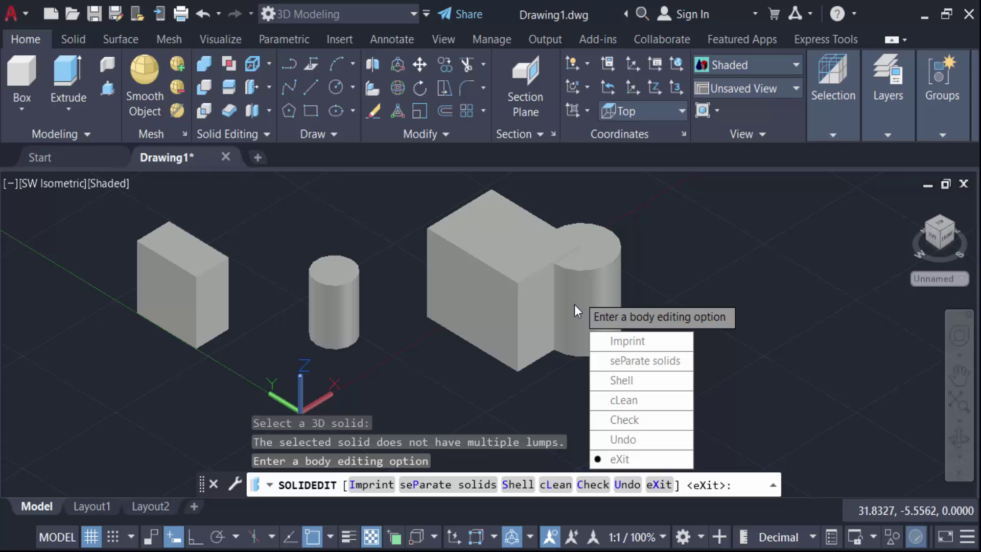
key("Escape")
left_click(536, 351)
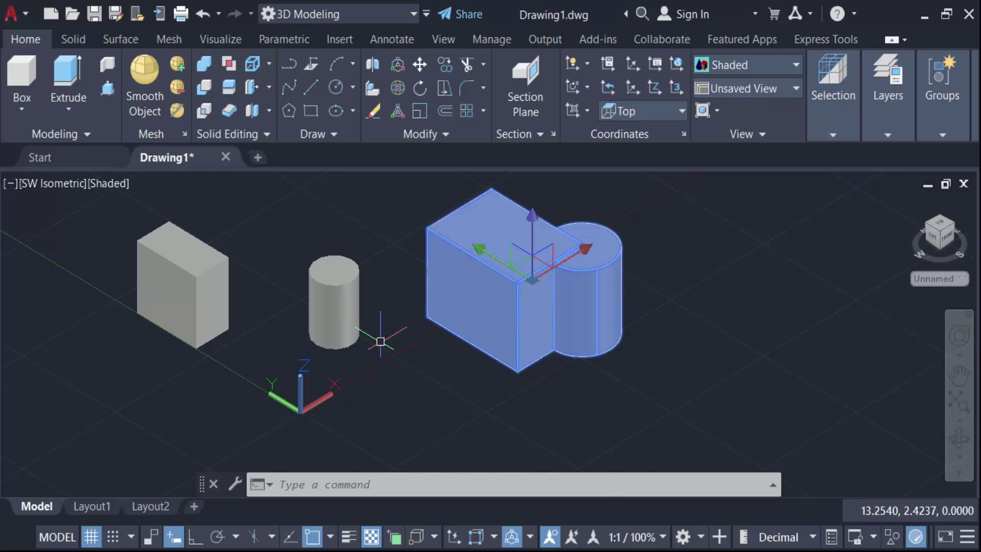
key("Escape")
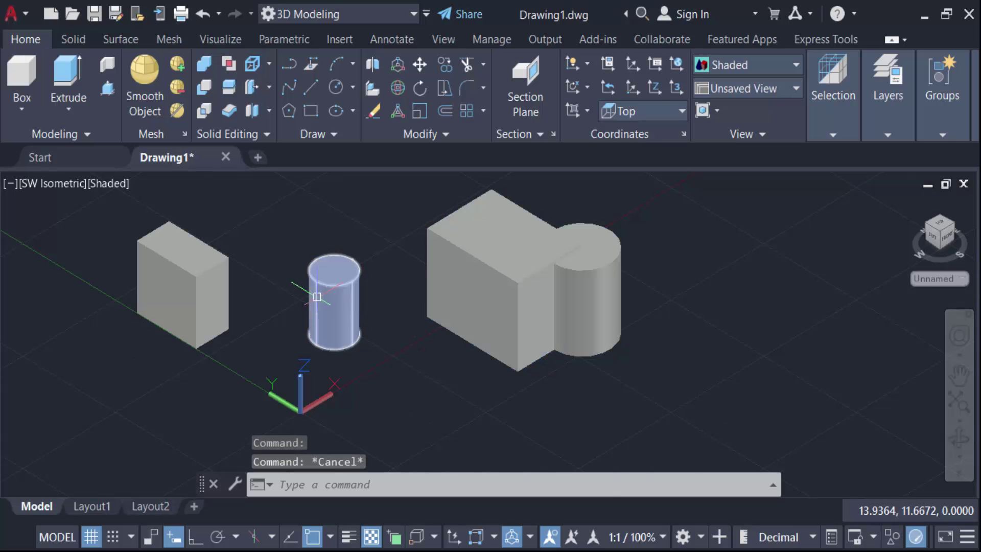
left_click(332, 302)
left_click(145, 291)
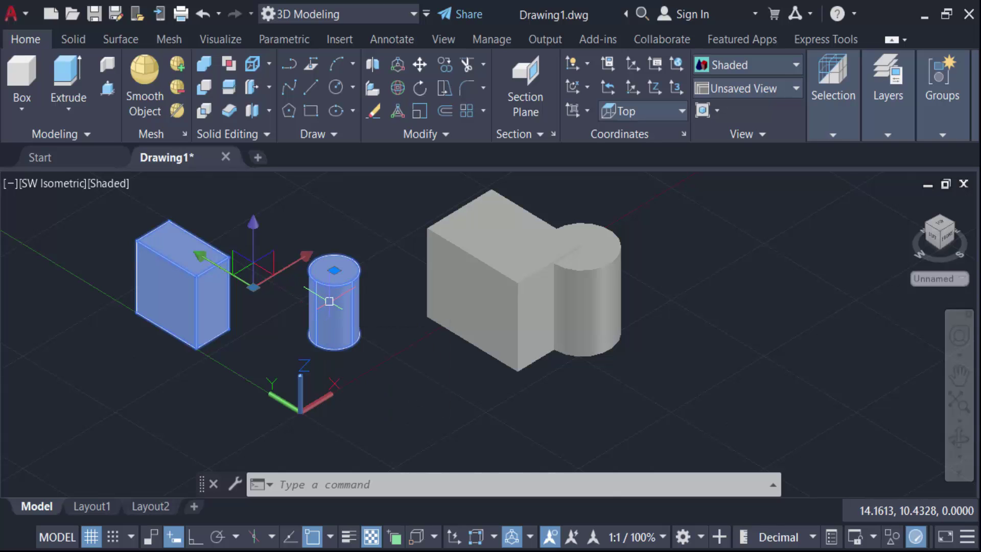
mouse_move(354, 314)
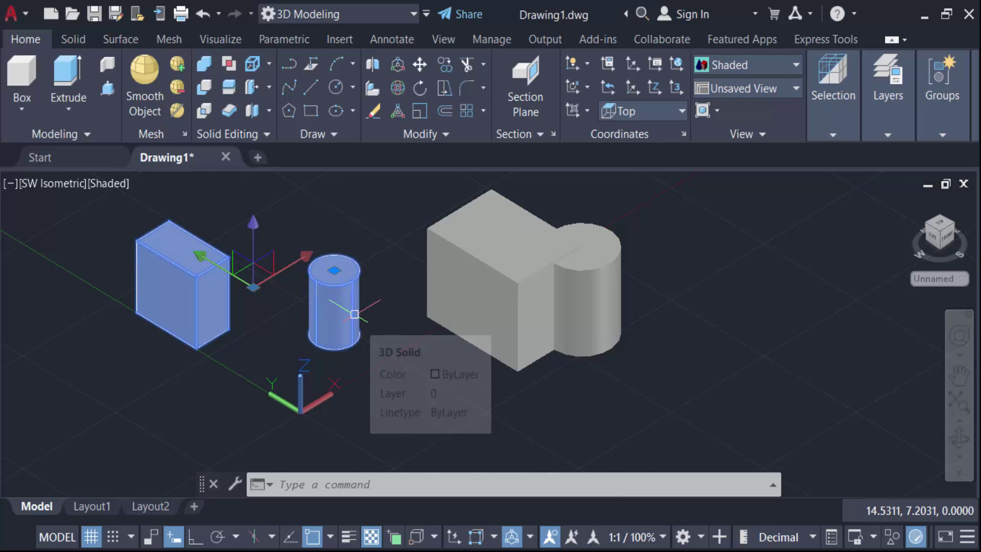